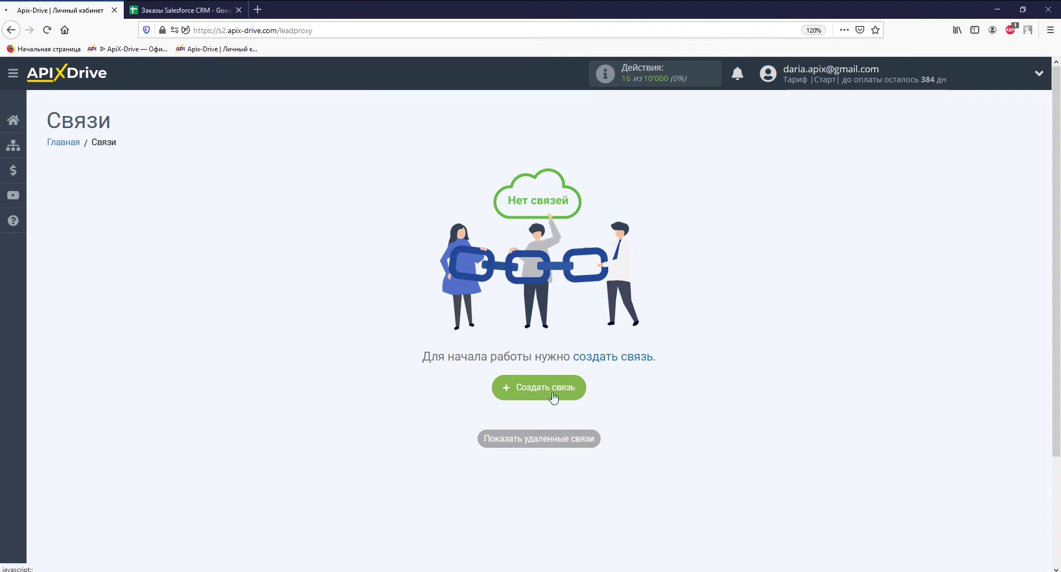
Create a new connection with Google Sheets as the data source.
click(515, 388)
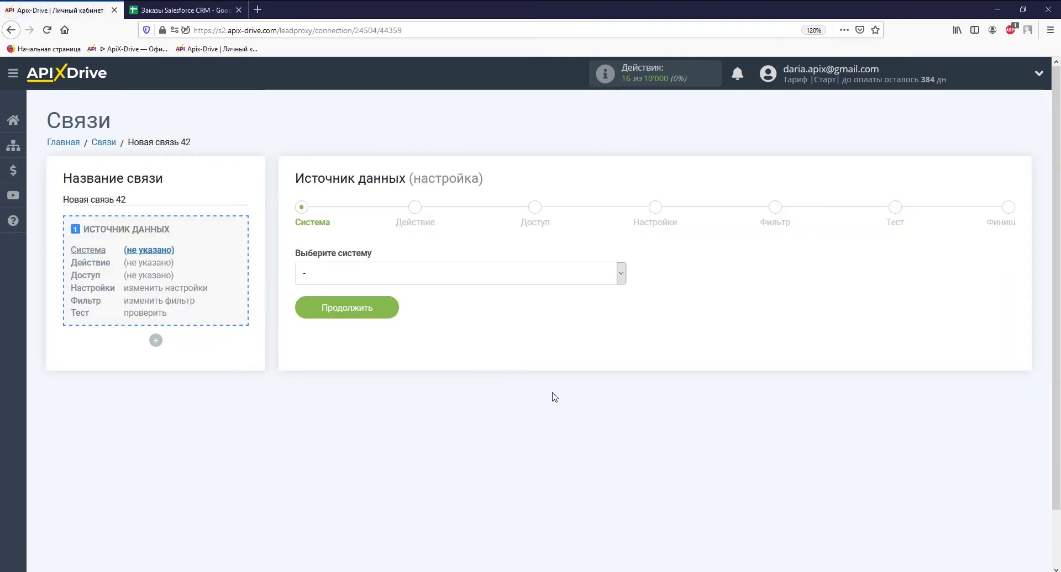
click(620, 274)
drag(621, 292, 623, 377)
click(571, 436)
click(382, 317)
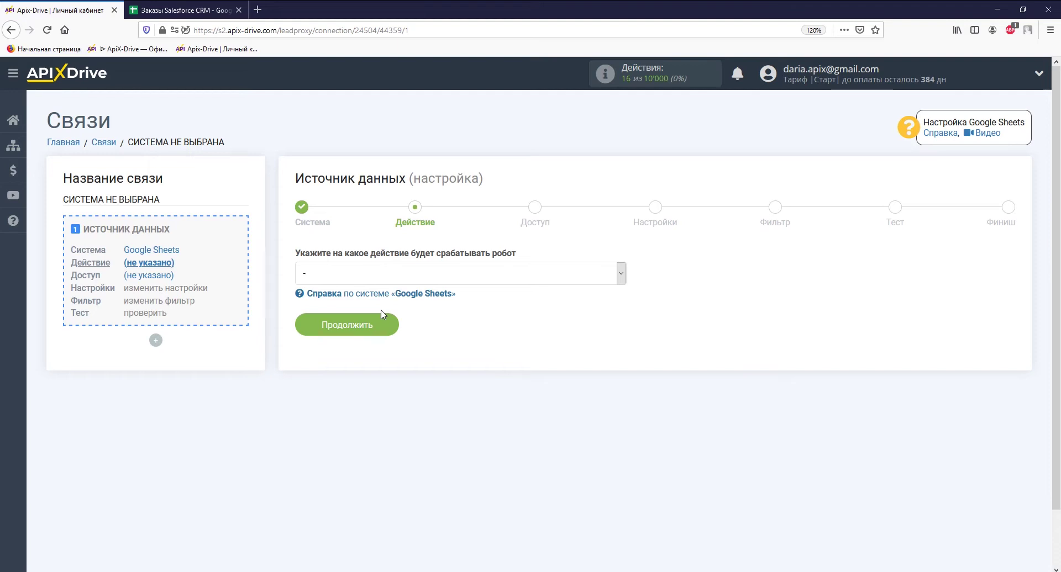
Set the source action to Загрузить строки (новые) and continue to account access.
click(383, 277)
click(386, 316)
click(387, 327)
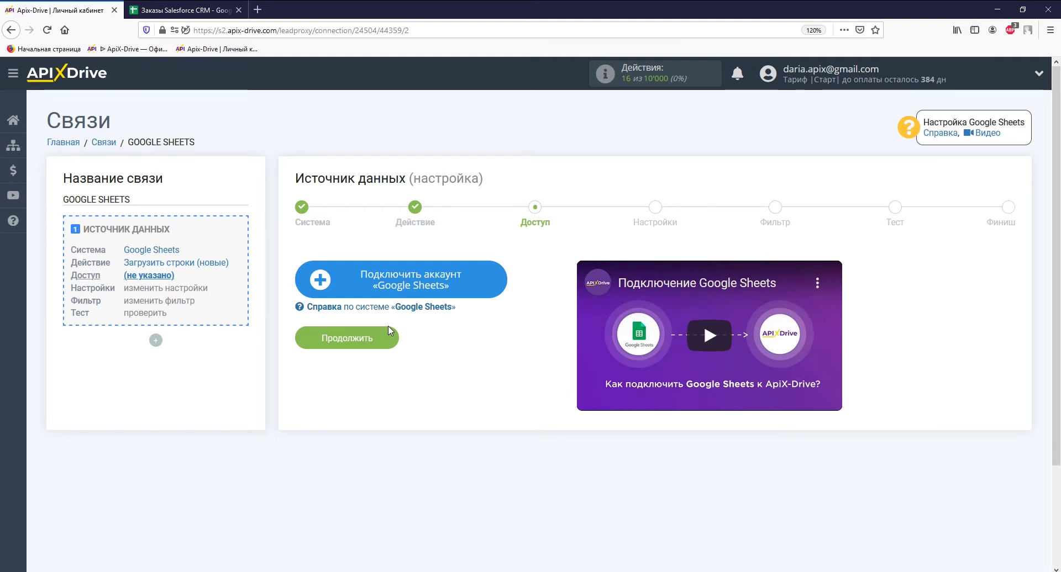
Sign in with the Google account's e-mail and password and allow ApiX-Drive access.
click(353, 282)
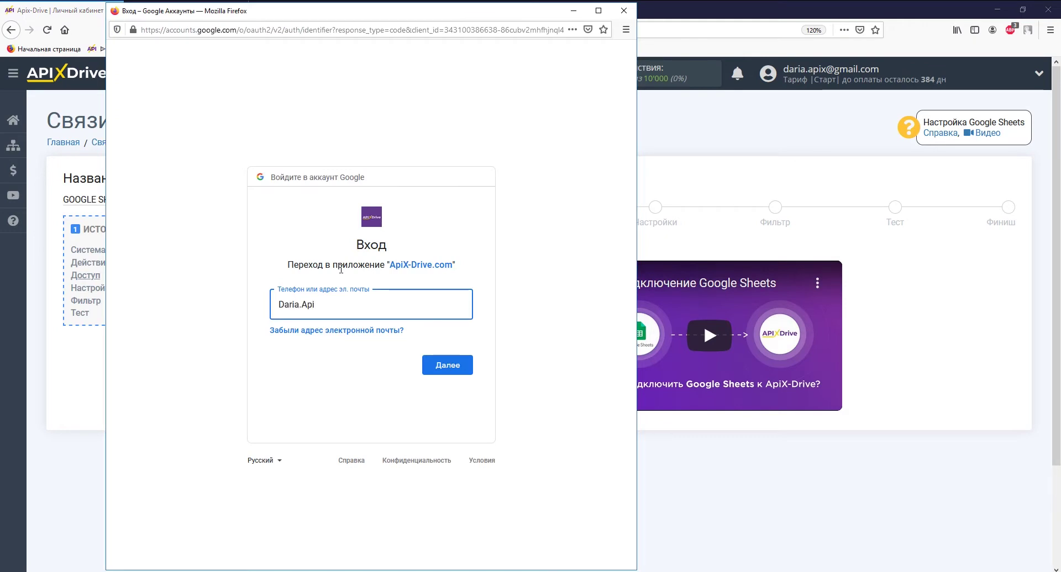
key(Return)
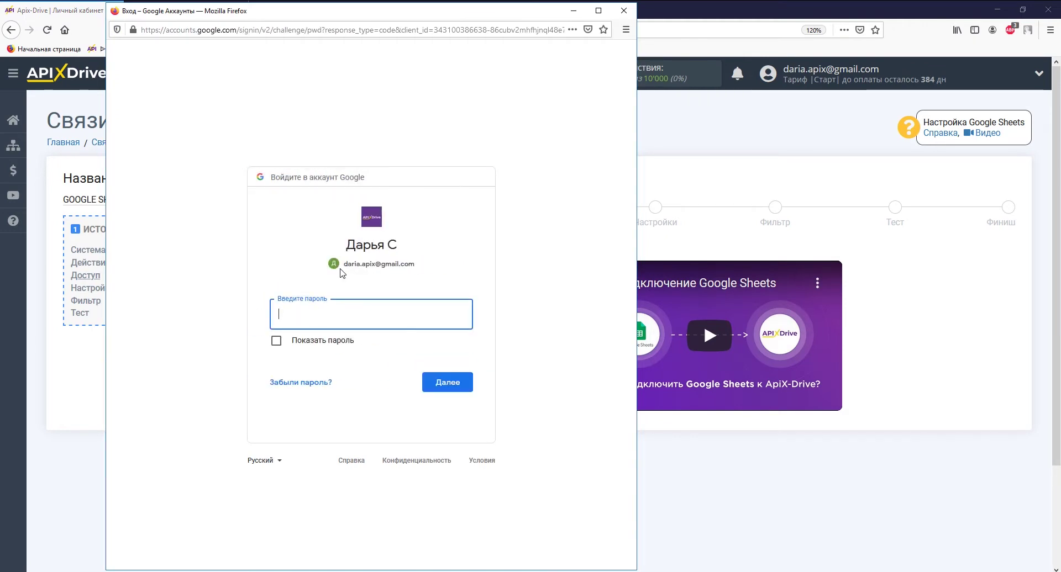
text(••••••••••••)
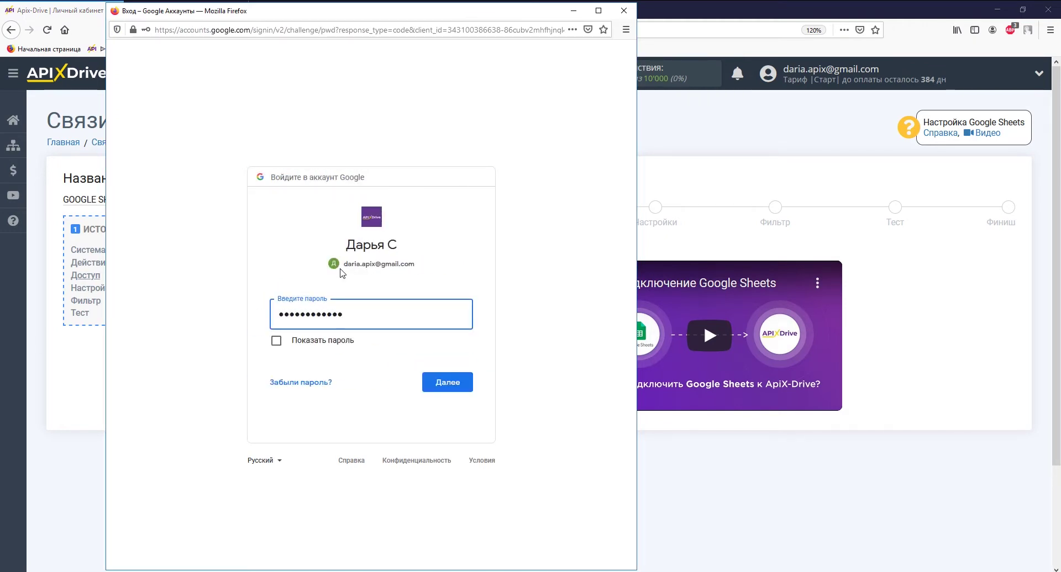
key(Return)
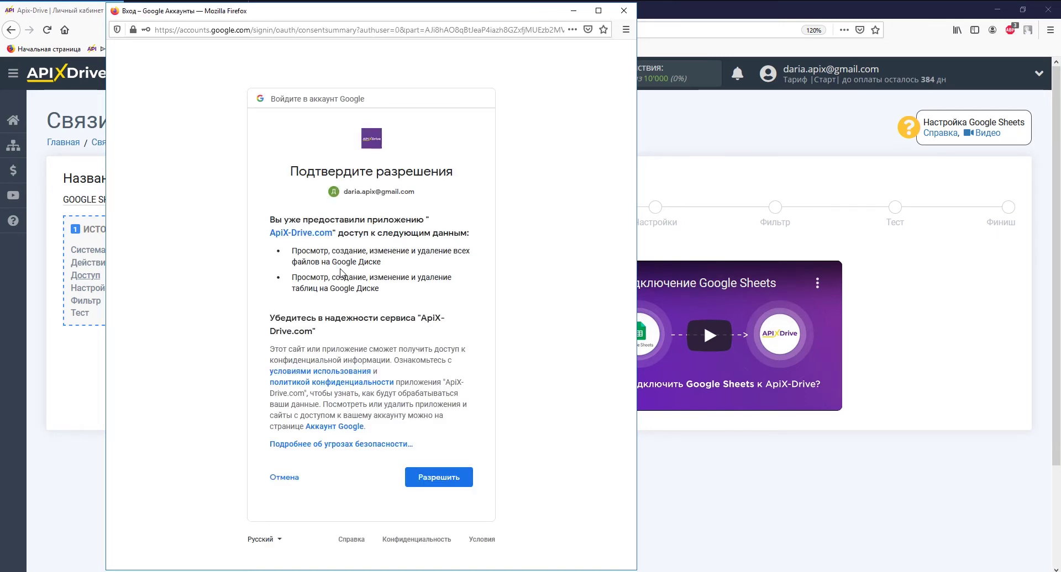
click(431, 478)
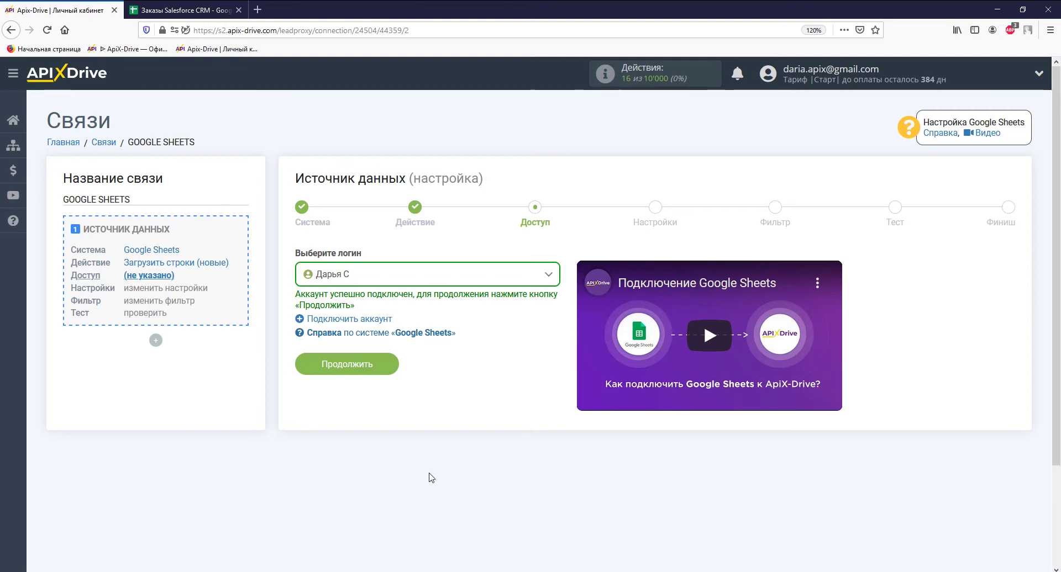
Use spreadsheet 'Заказы Salesforce CRM', sheet Лист1, as the source and continue to Фильтр.
click(383, 368)
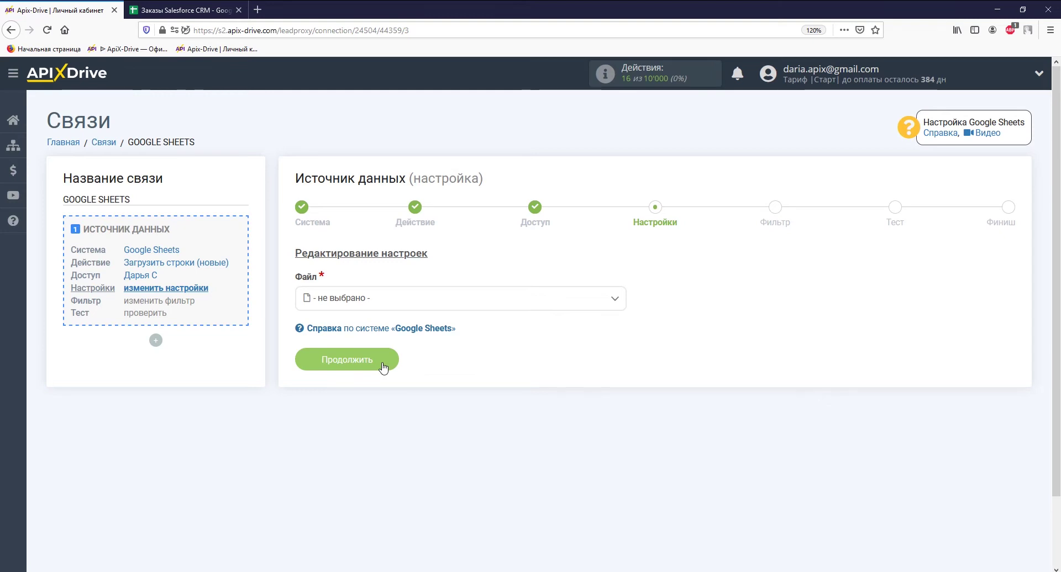
click(381, 305)
click(379, 380)
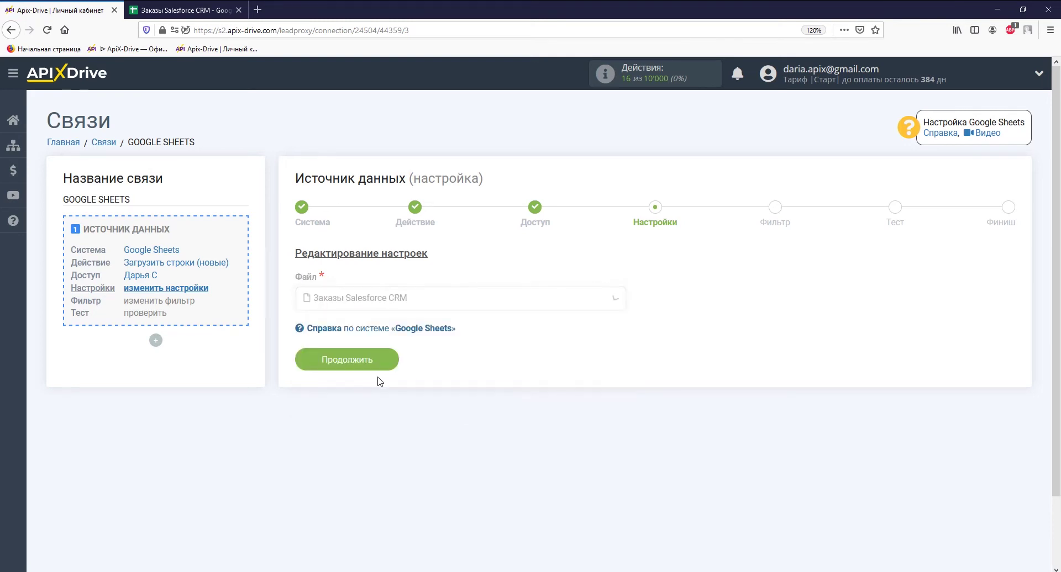
click(378, 365)
click(364, 404)
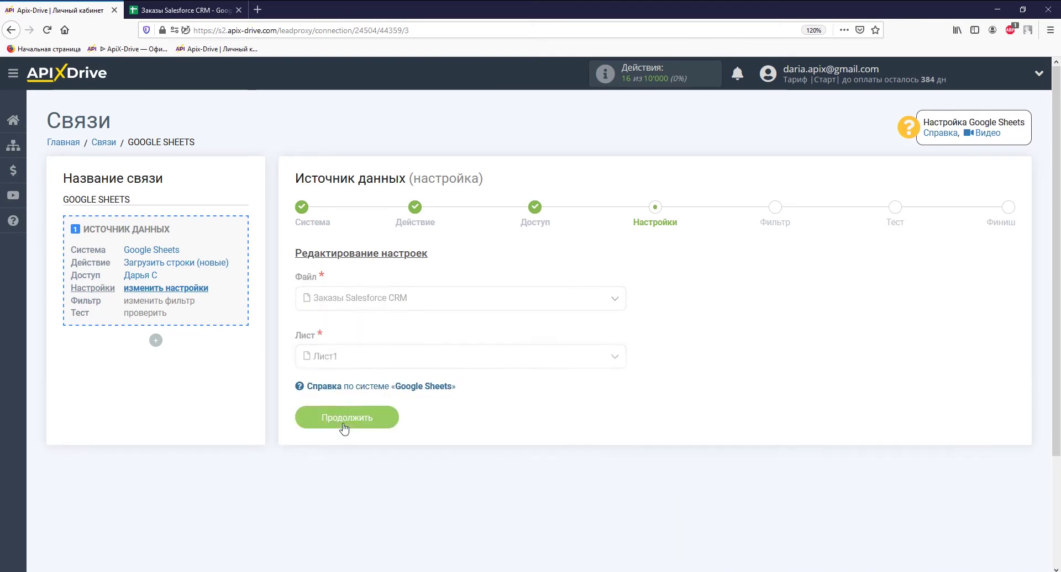
click(379, 471)
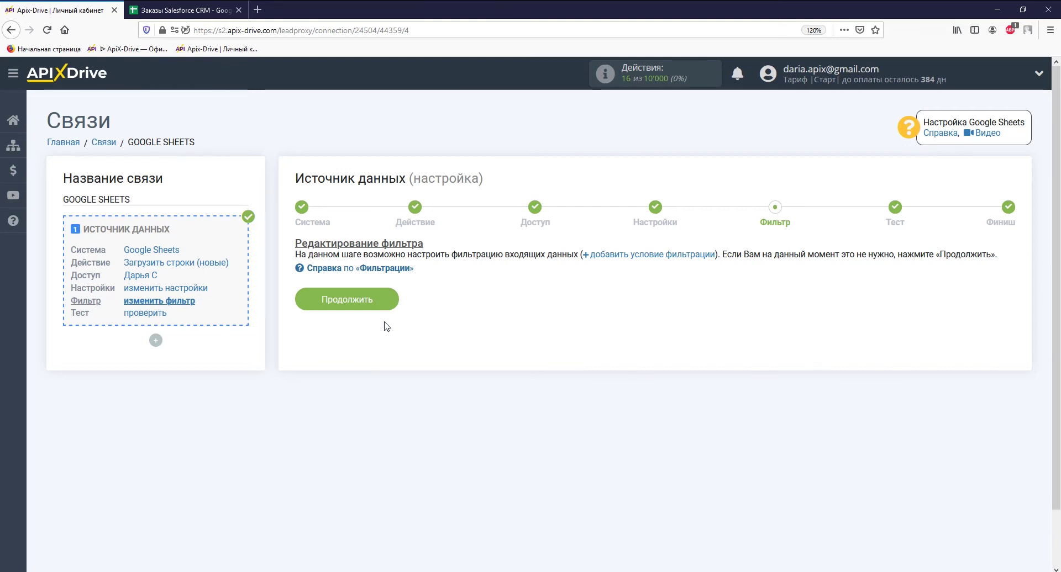
Skip filtering, accept the Google Sheets test row, and start the data receiver setup.
click(387, 301)
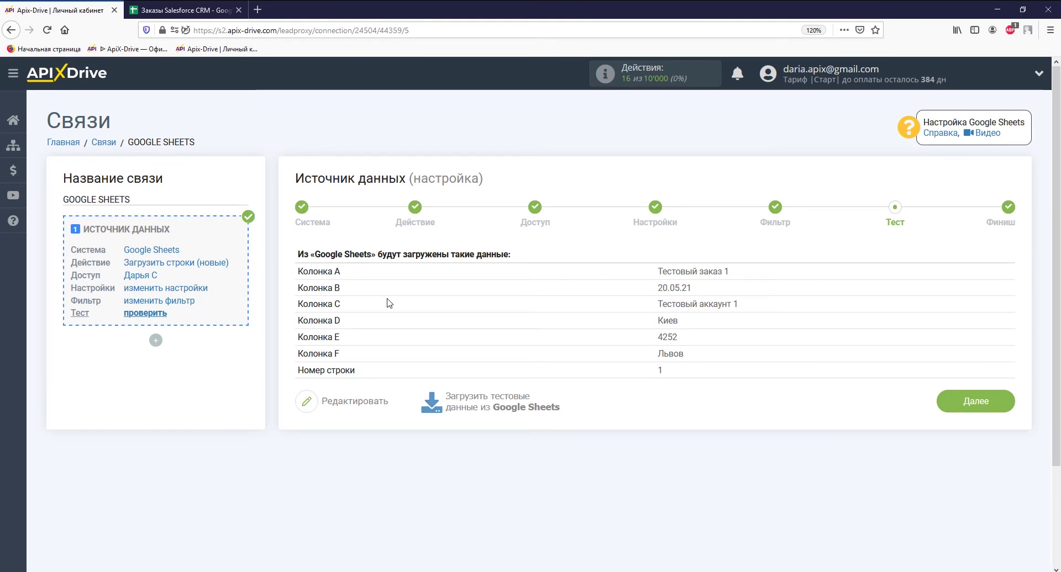
click(939, 402)
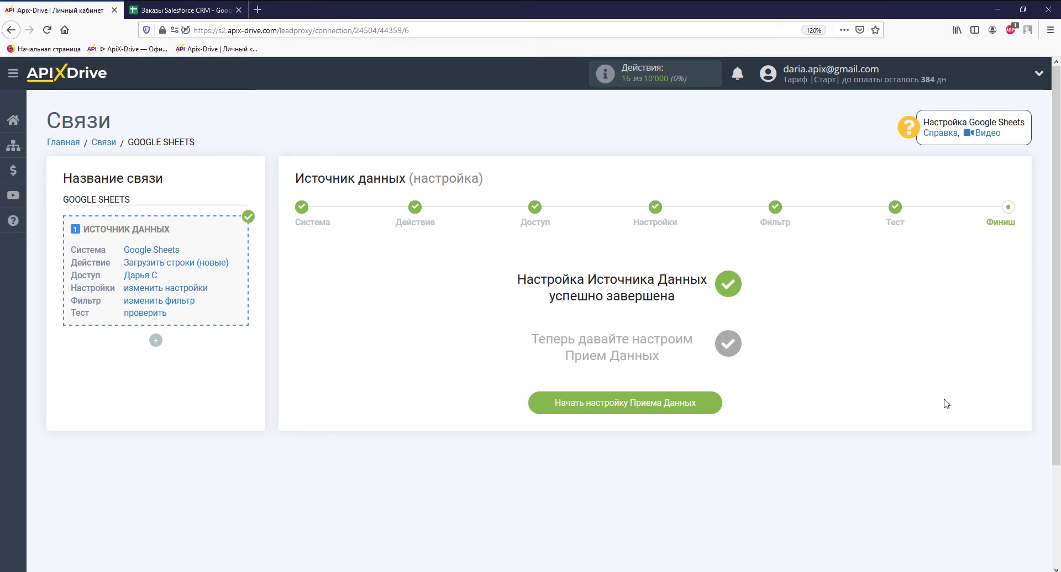
click(710, 400)
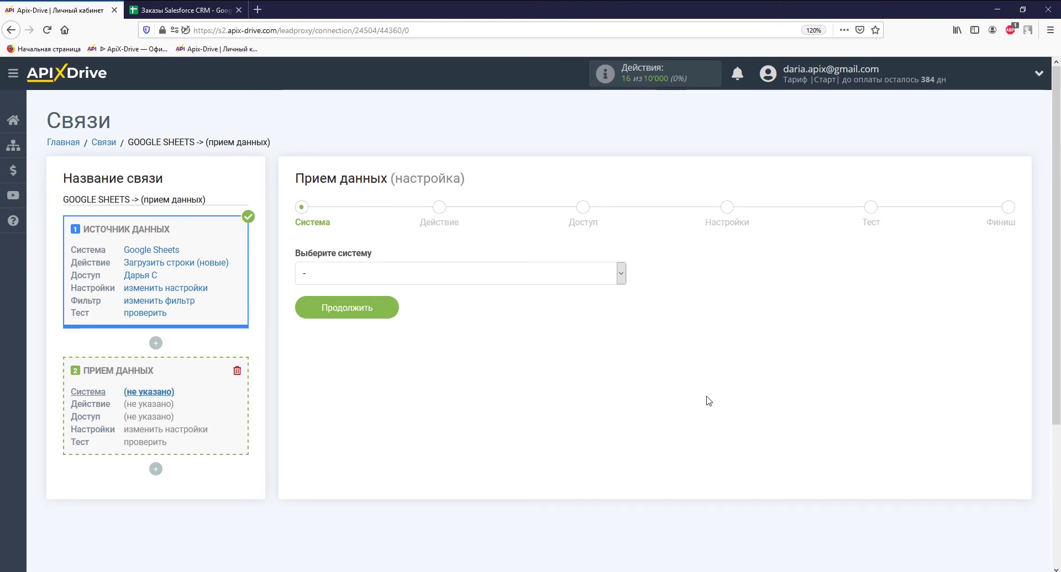
Choose Salesforce CRM as the receiver with the Создать заказ action, then continue to access.
click(622, 273)
drag(622, 303, 623, 445)
click(552, 427)
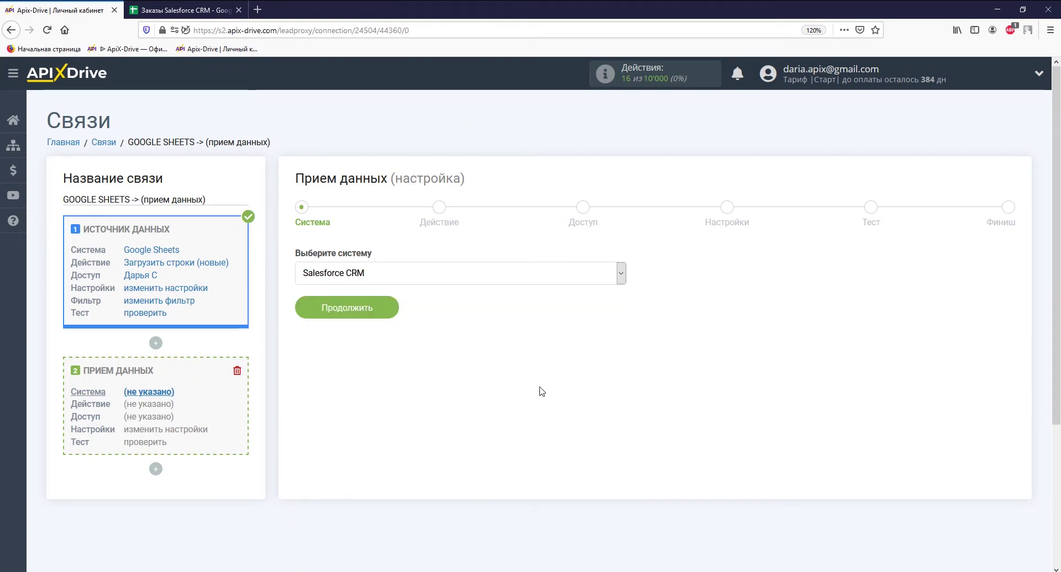
click(392, 308)
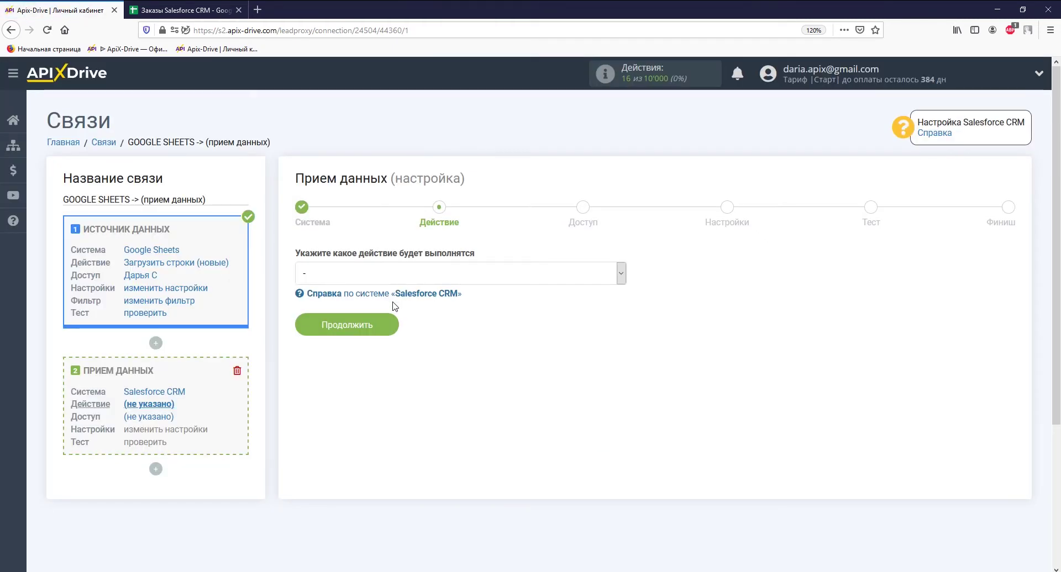
click(393, 275)
click(393, 399)
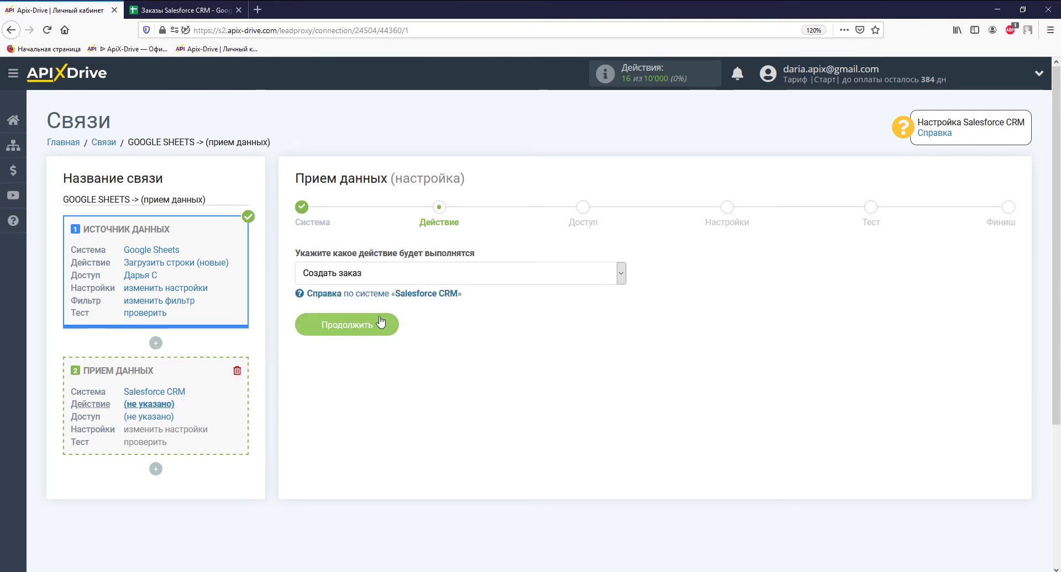
click(380, 324)
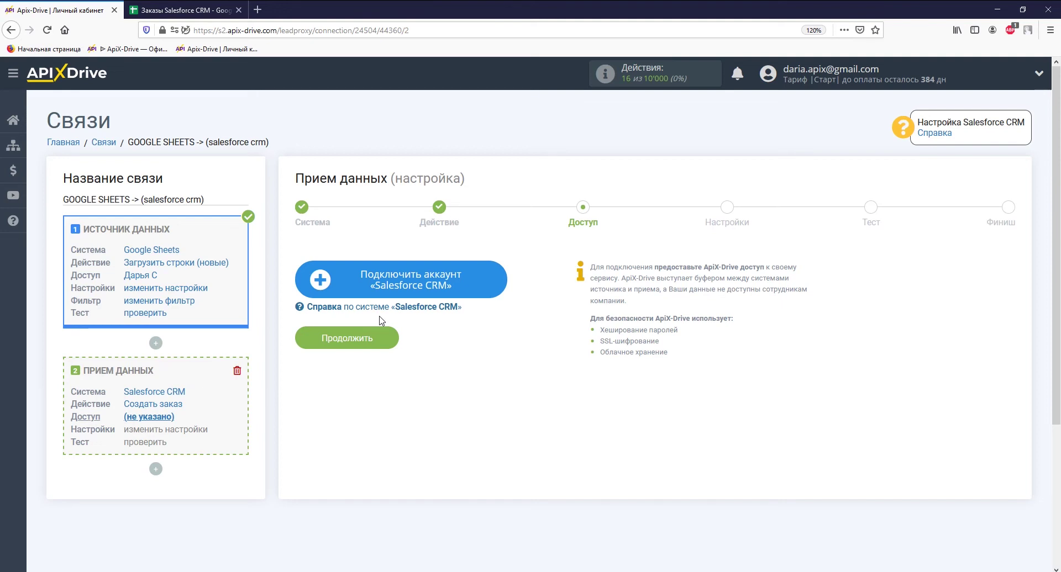
Log in to Salesforce with the pasted username and password, then submit the verification code.
click(345, 283)
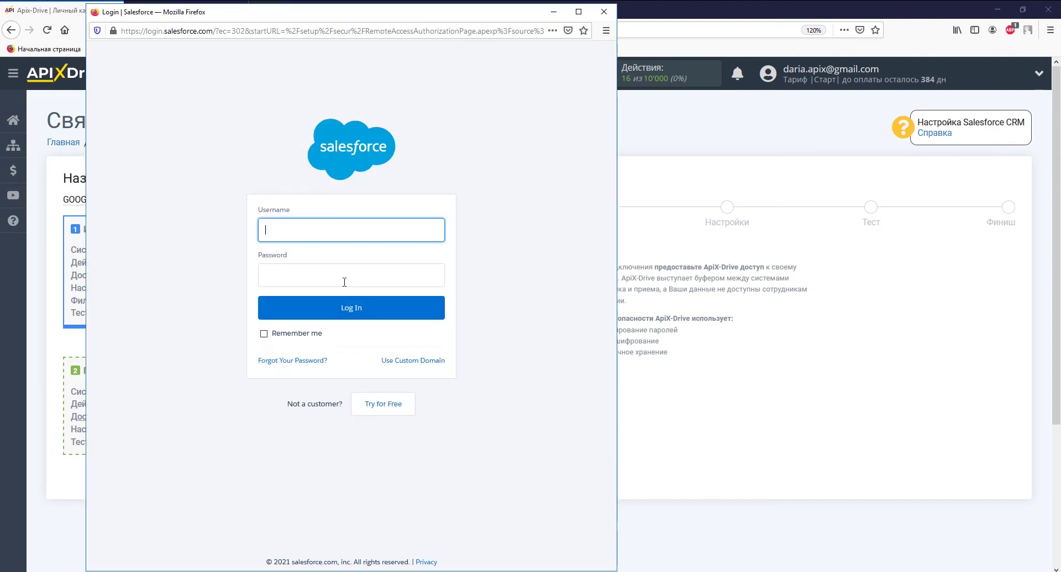
right_click(338, 225)
click(364, 300)
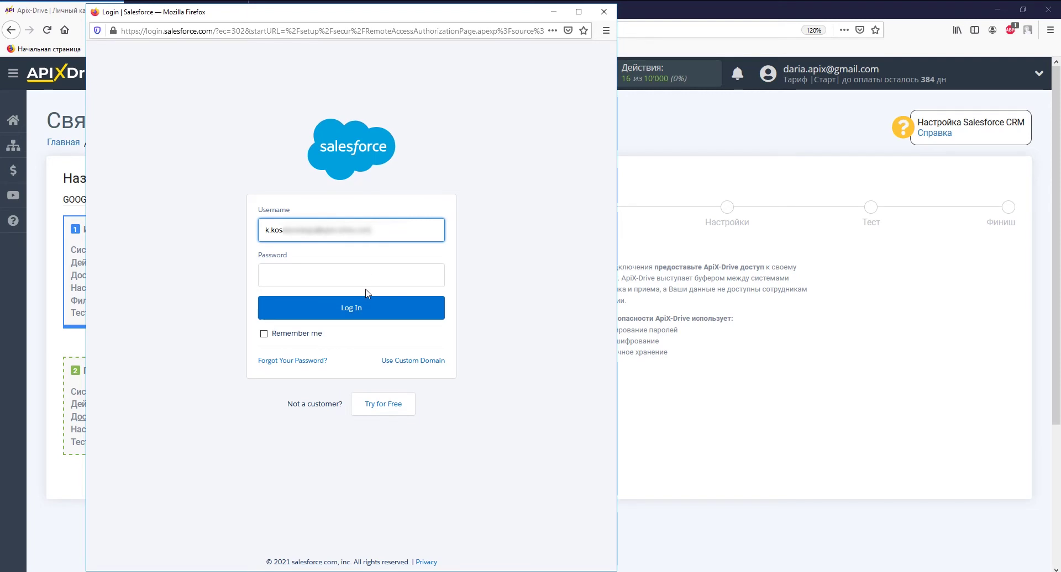
right_click(367, 277)
click(404, 352)
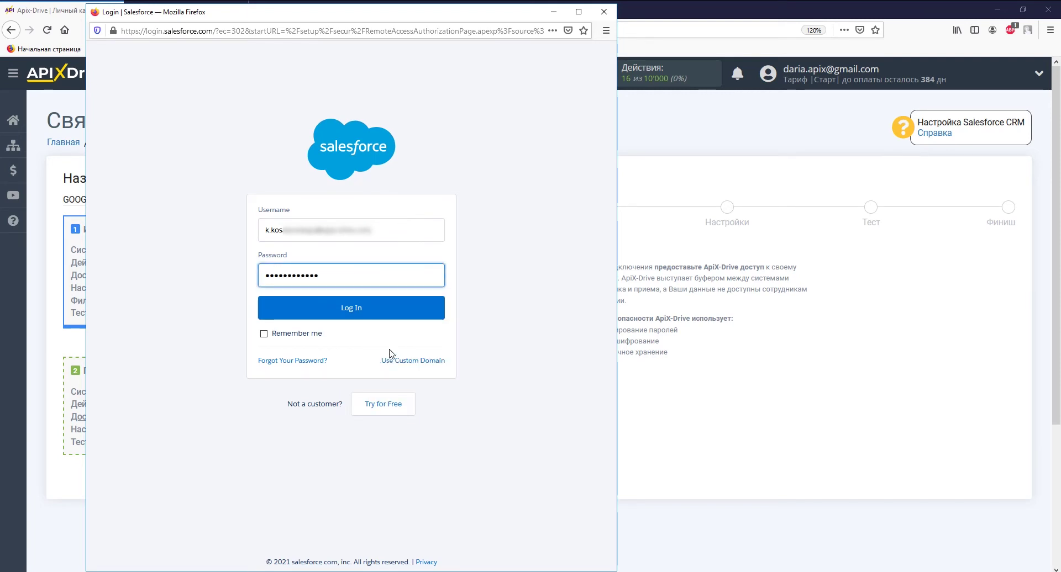
click(387, 318)
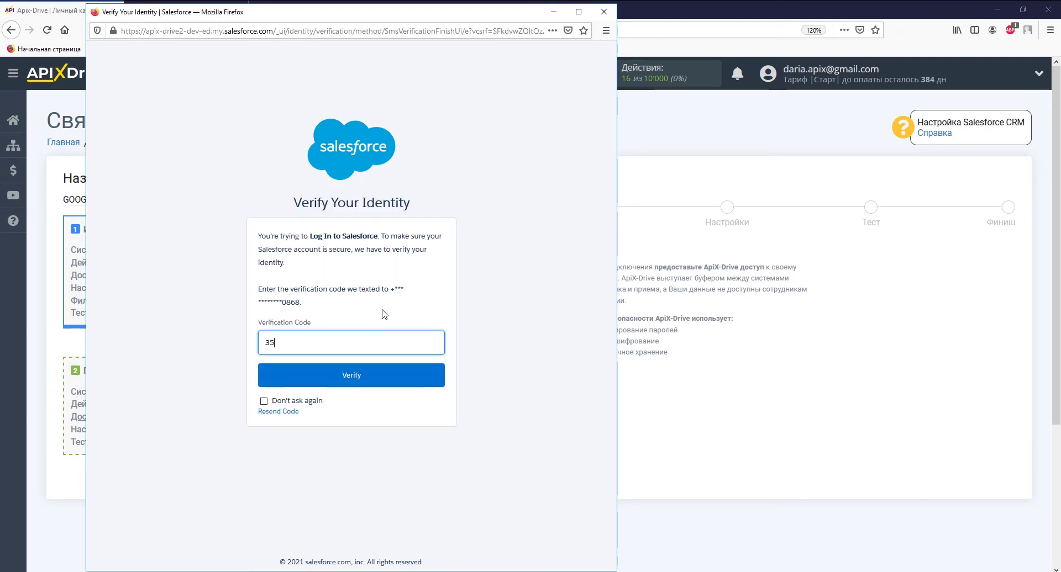
key(Return)
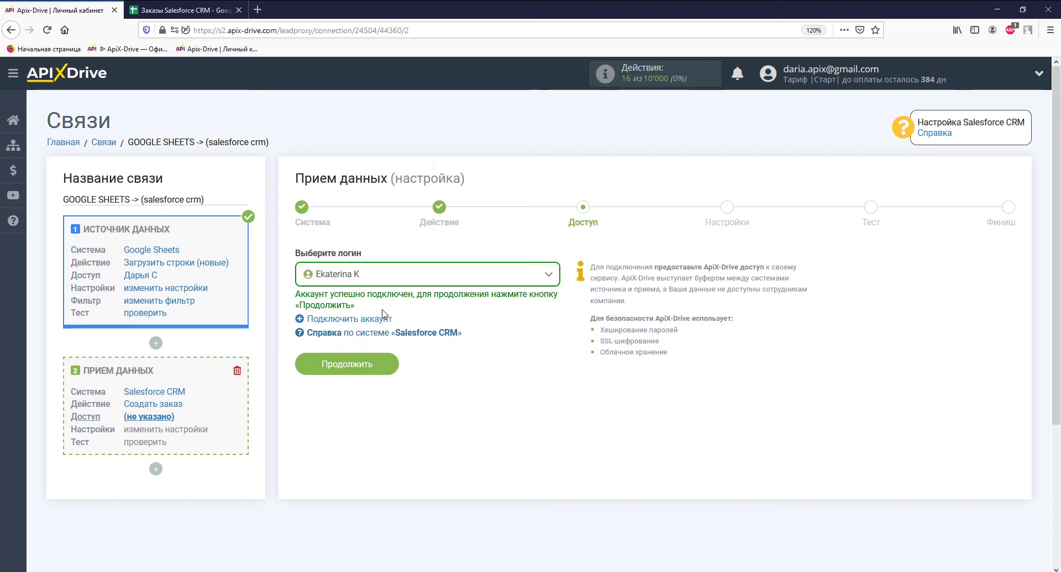
Map Billing City to Колонка D and Billing Zip/Postal Code to Колонка E.
click(378, 364)
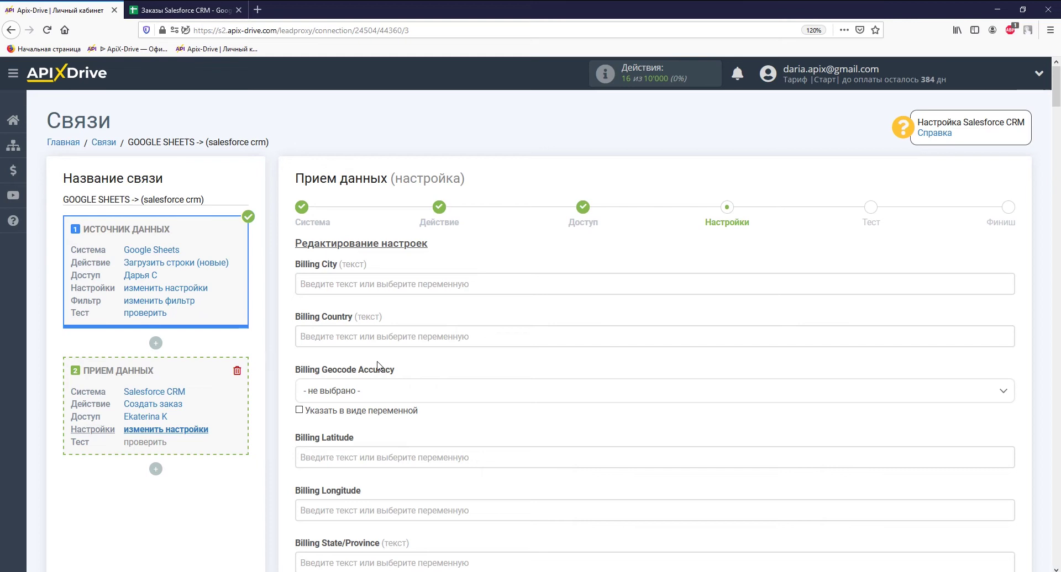
click(380, 284)
scroll(663, 315, down, 4)
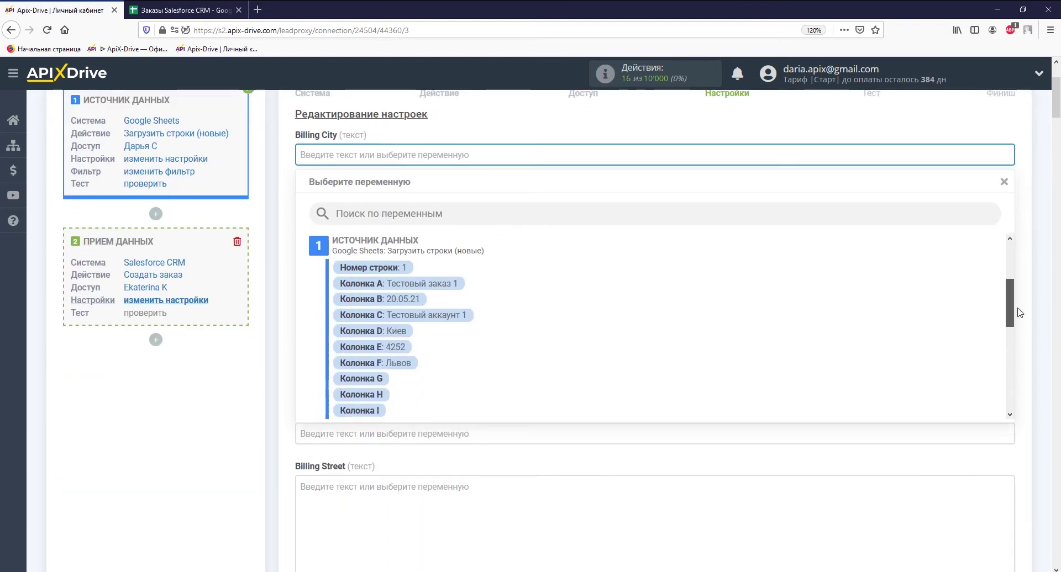
click(400, 324)
scroll(399, 324, down, 6)
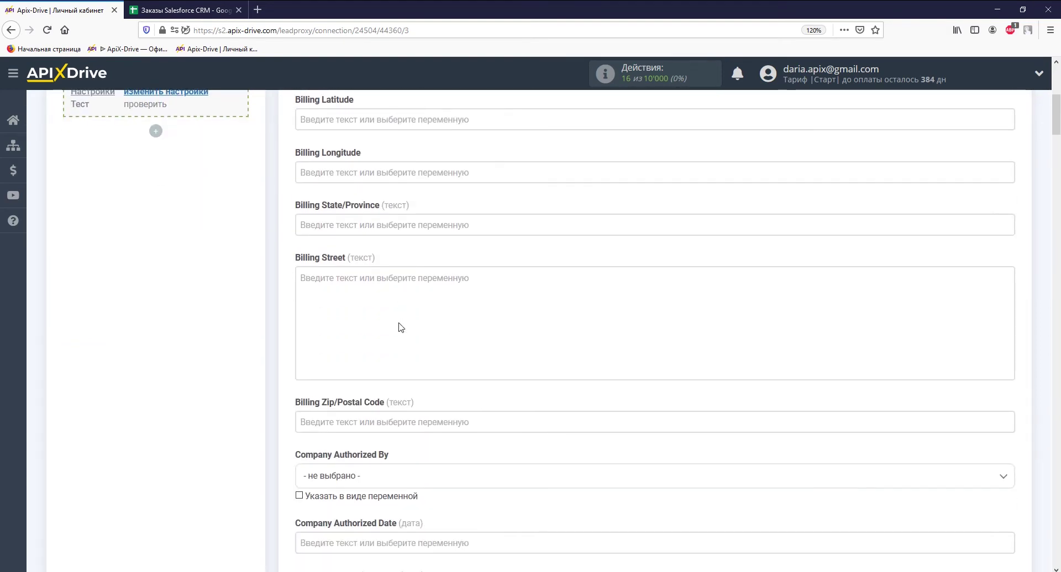
click(402, 291)
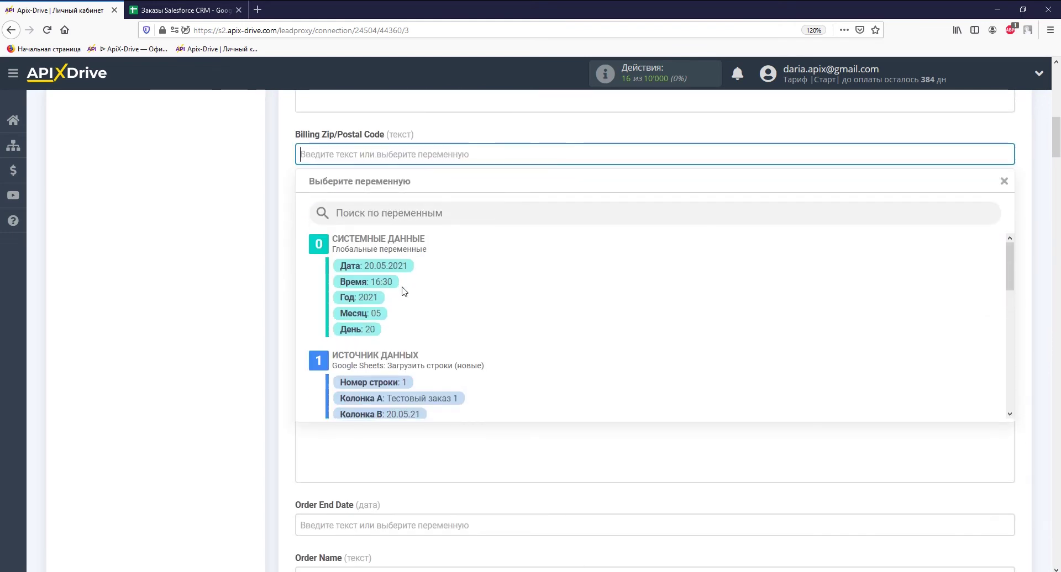
scroll(1010, 289, down, 1)
scroll(1010, 290, down, 2)
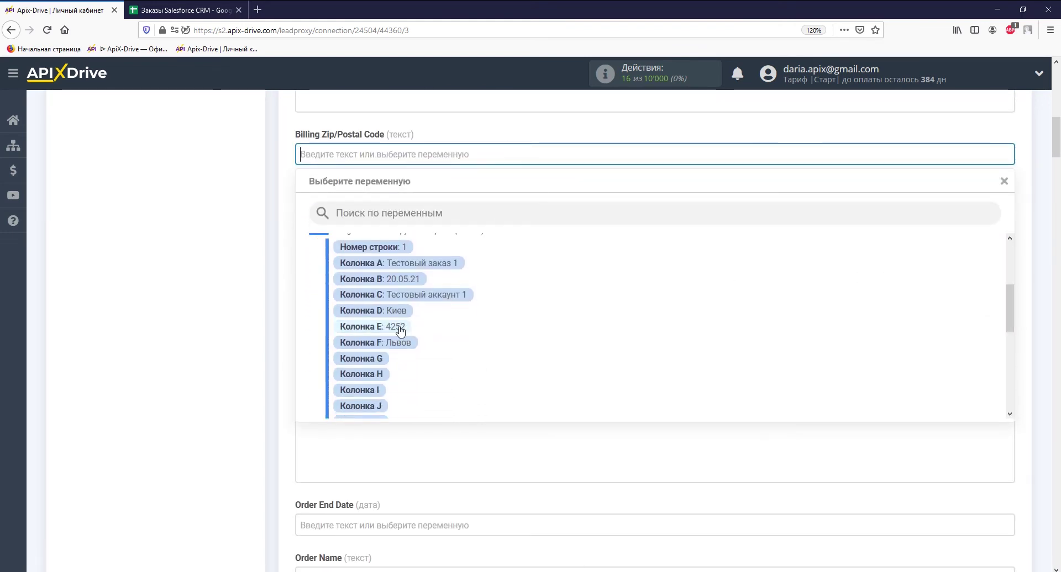
click(400, 328)
Map Order Name to Колонка A, and Order Start Date and PO Date to Колонка B.
scroll(400, 327, down, 4)
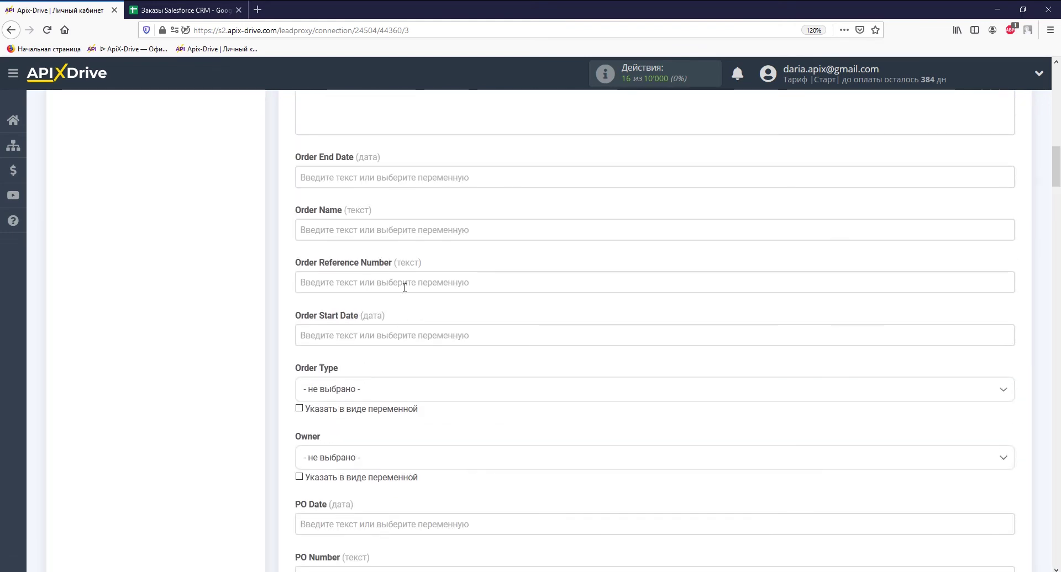
click(406, 233)
click(417, 399)
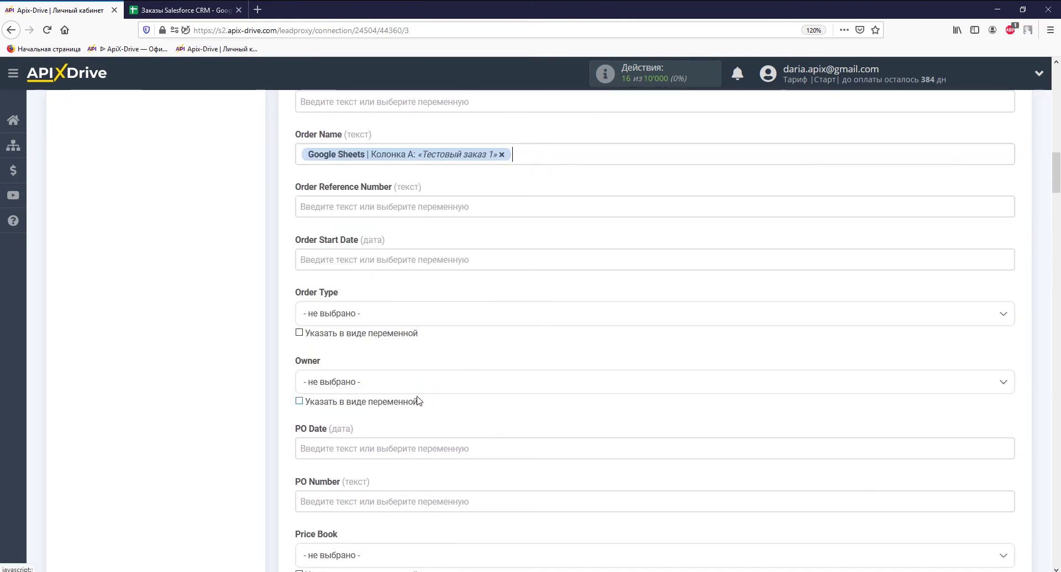
click(397, 261)
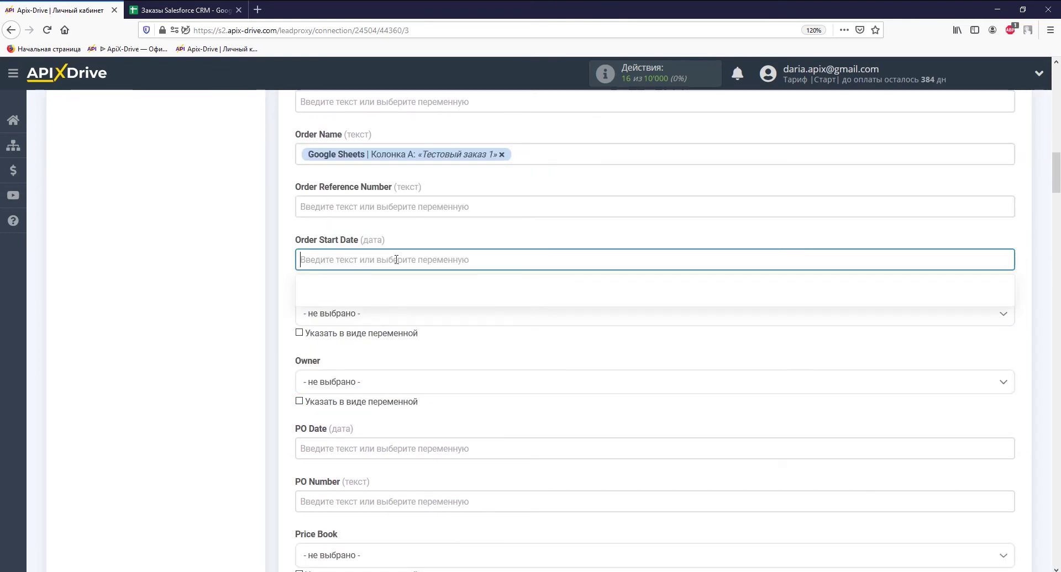
click(395, 416)
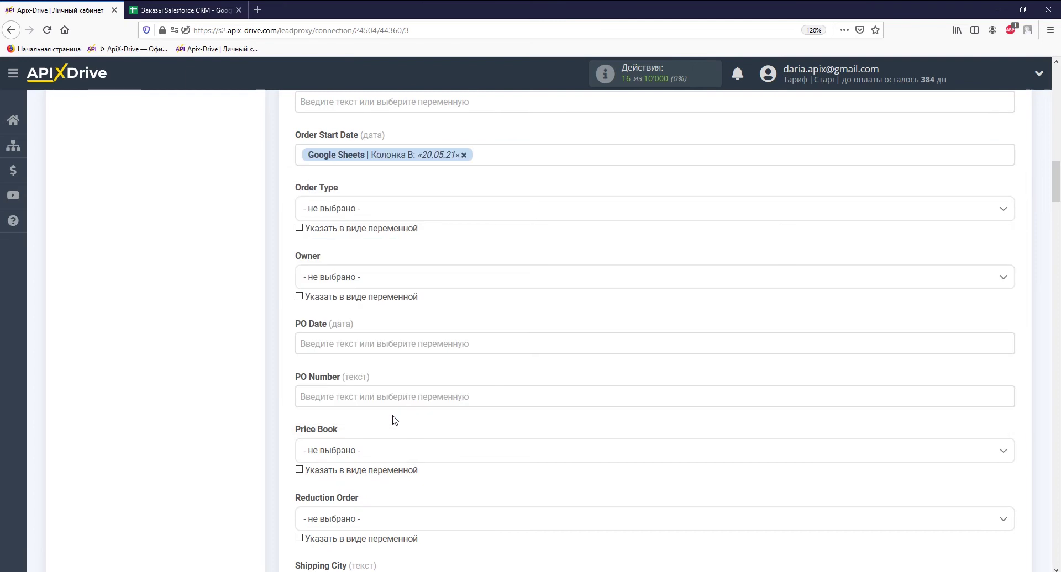
click(395, 345)
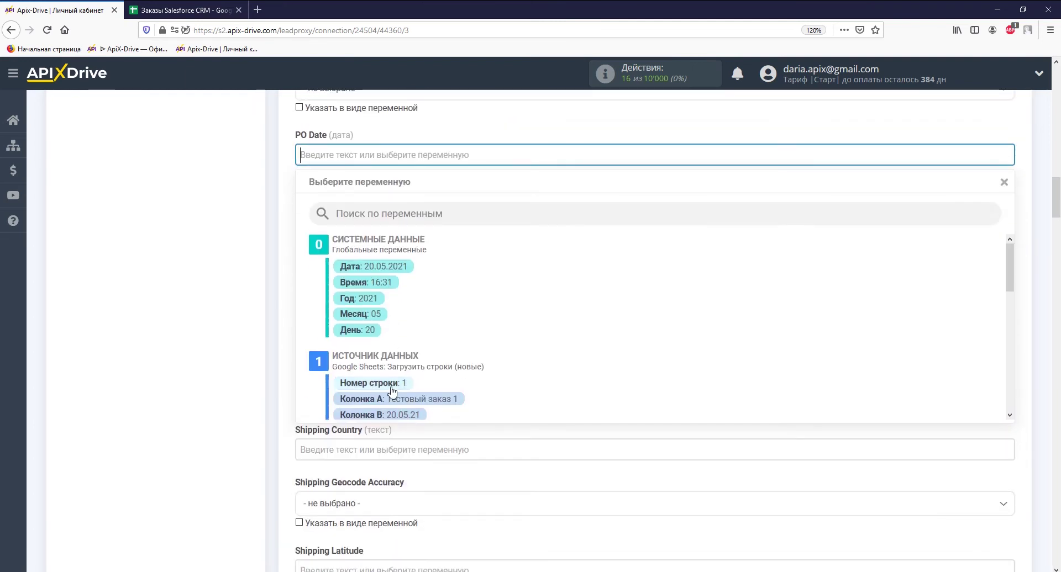
click(395, 415)
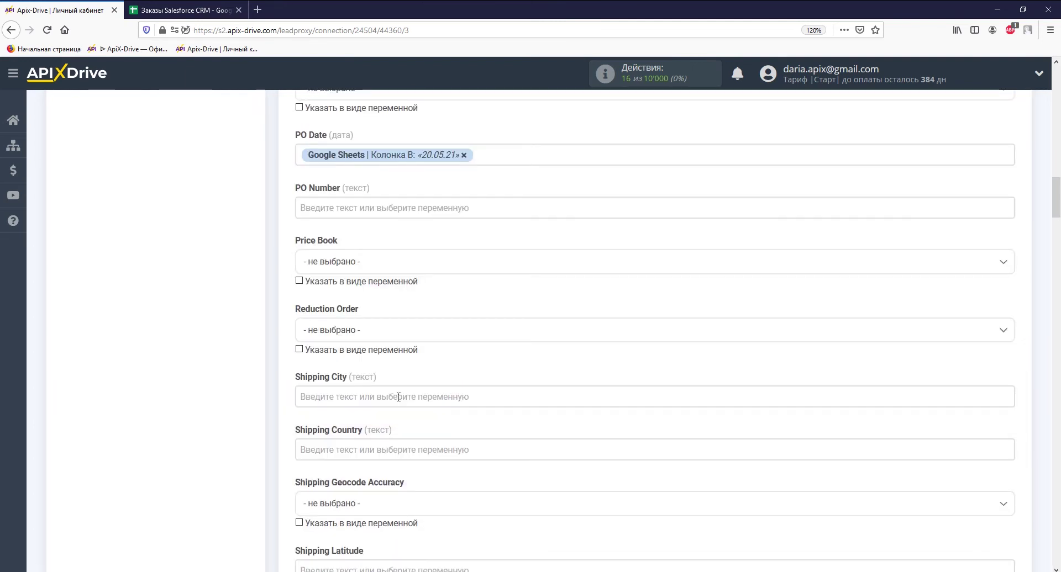
Map Shipping City to Колонка F, set Status to Draft, and map Account Name to Колонка C.
click(398, 397)
scroll(978, 297, down, 4)
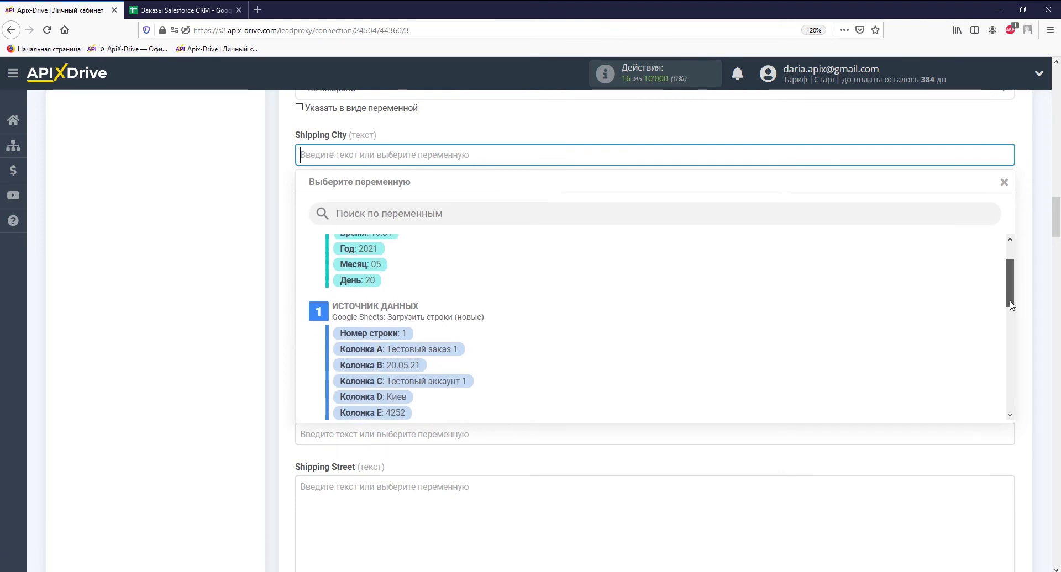
click(403, 299)
scroll(405, 308, down, 8)
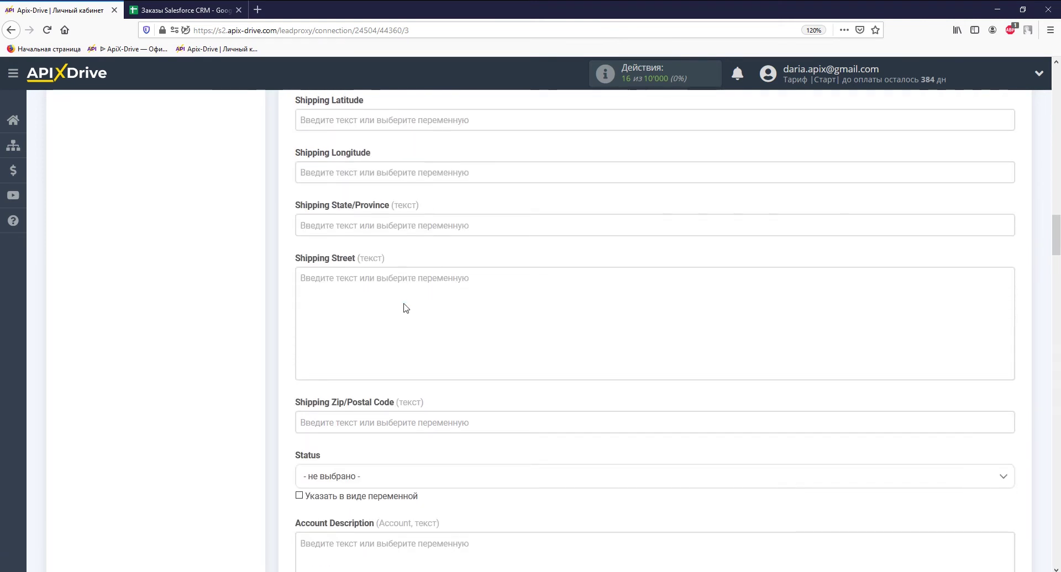
click(404, 271)
click(319, 334)
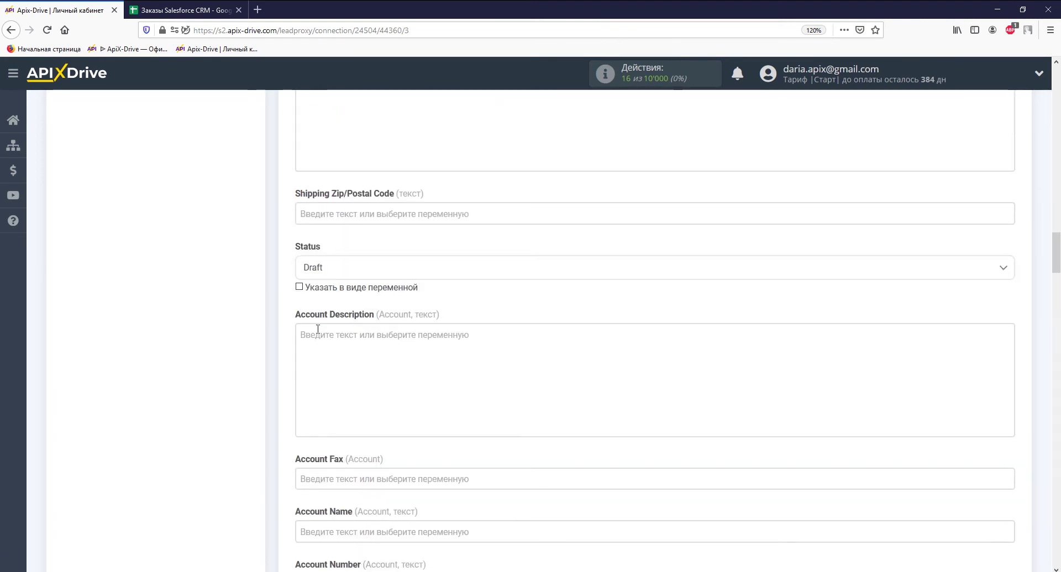
scroll(319, 331, down, 5)
click(319, 328)
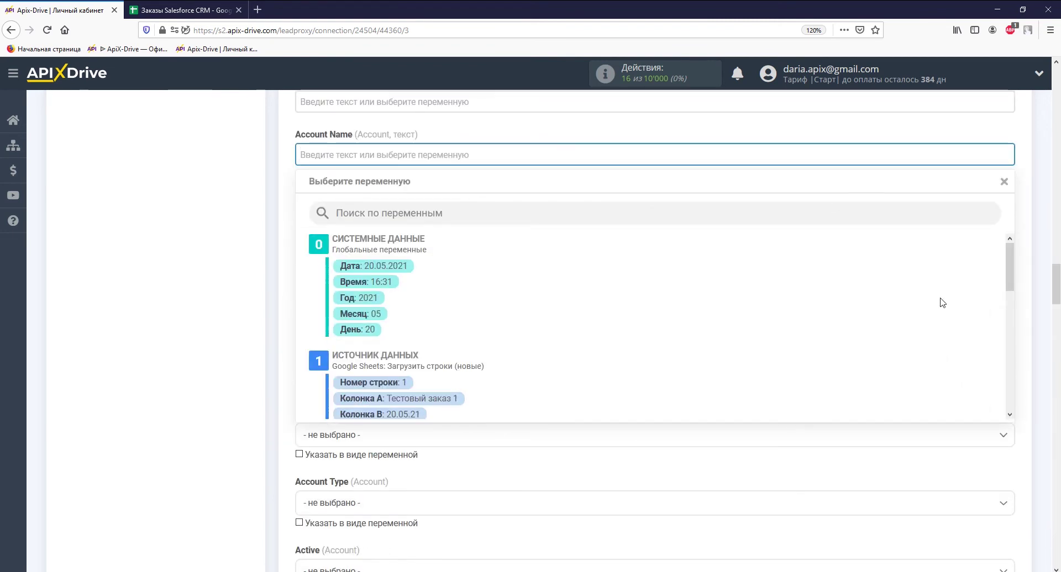
drag(1006, 296, 971, 334)
click(454, 339)
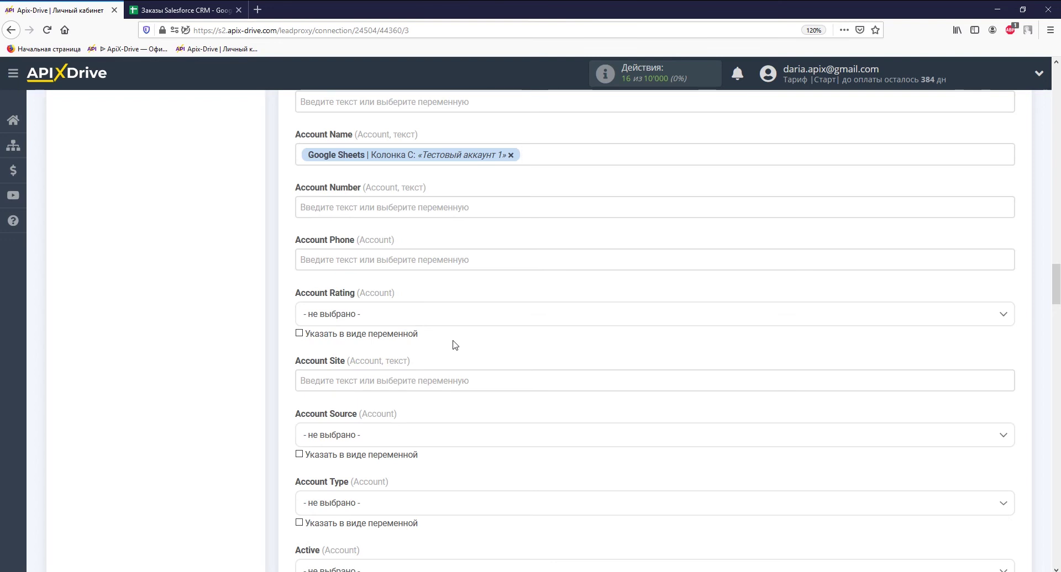
scroll(455, 345, down, 15)
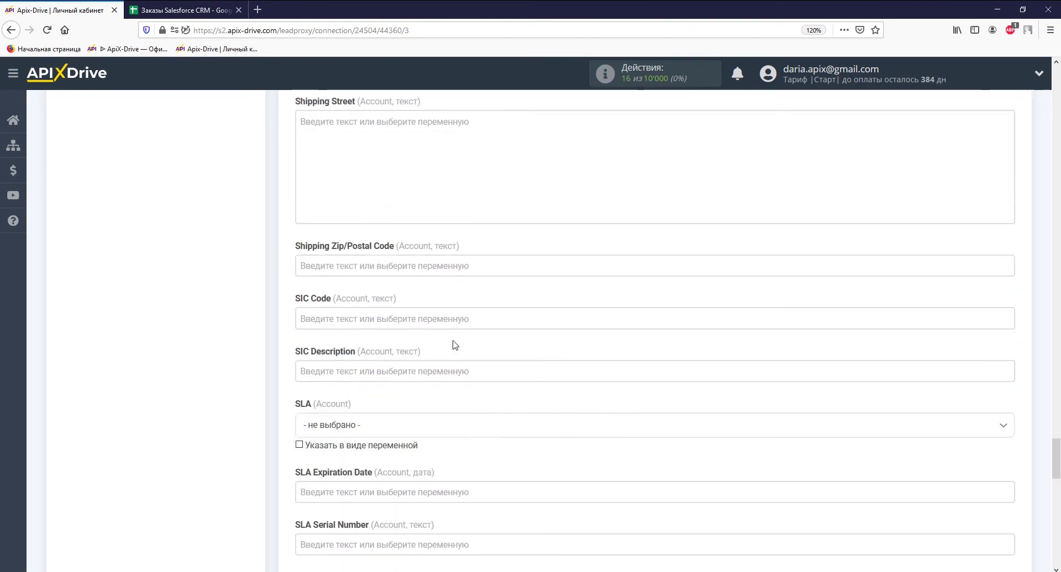
scroll(455, 345, down, 15)
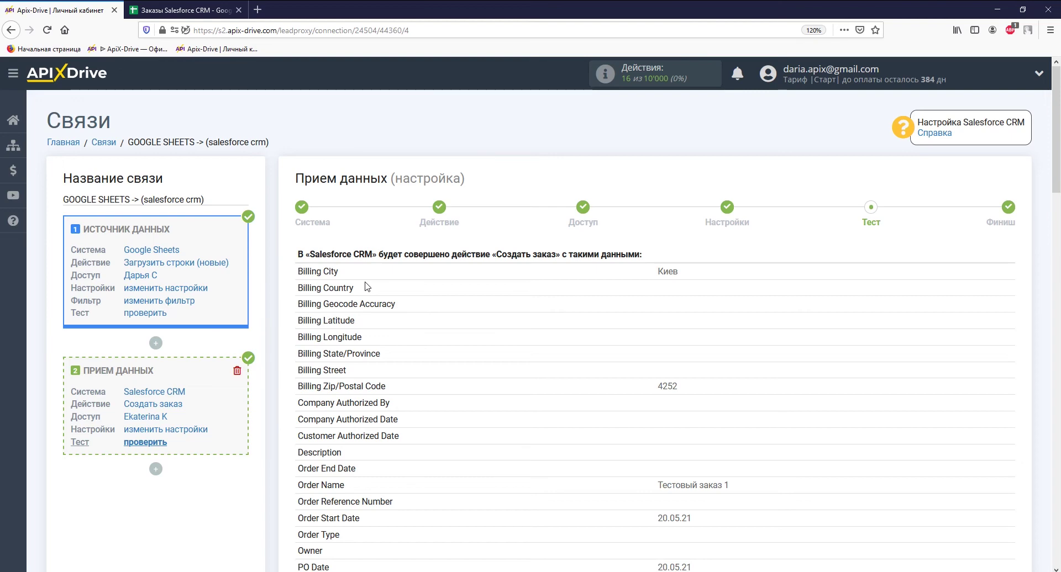
Send the test order data to Salesforce CRM, then switch to the Salesforce window.
scroll(365, 287, down, 5)
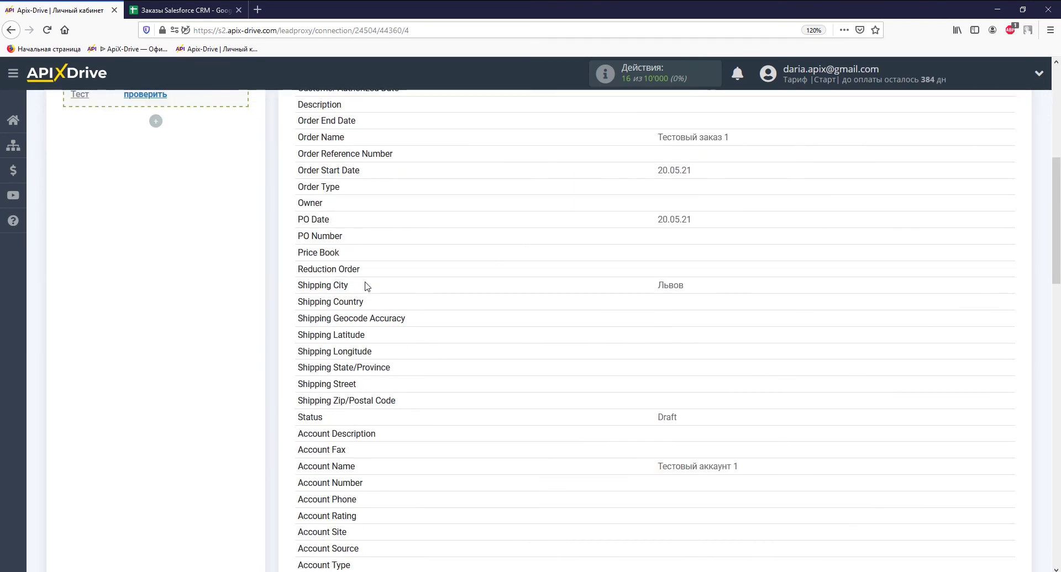
scroll(366, 284, down, 15)
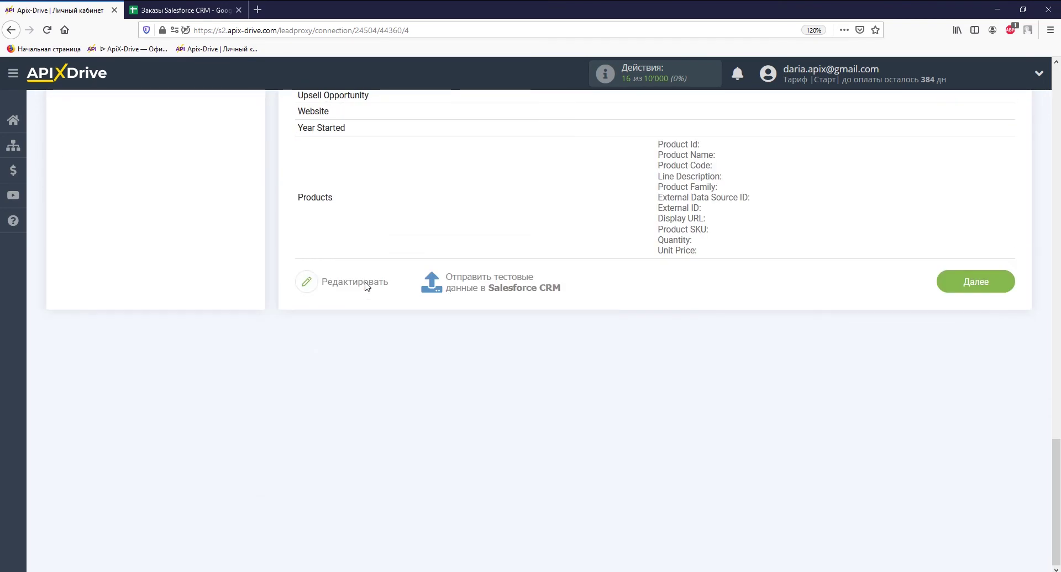
click(458, 283)
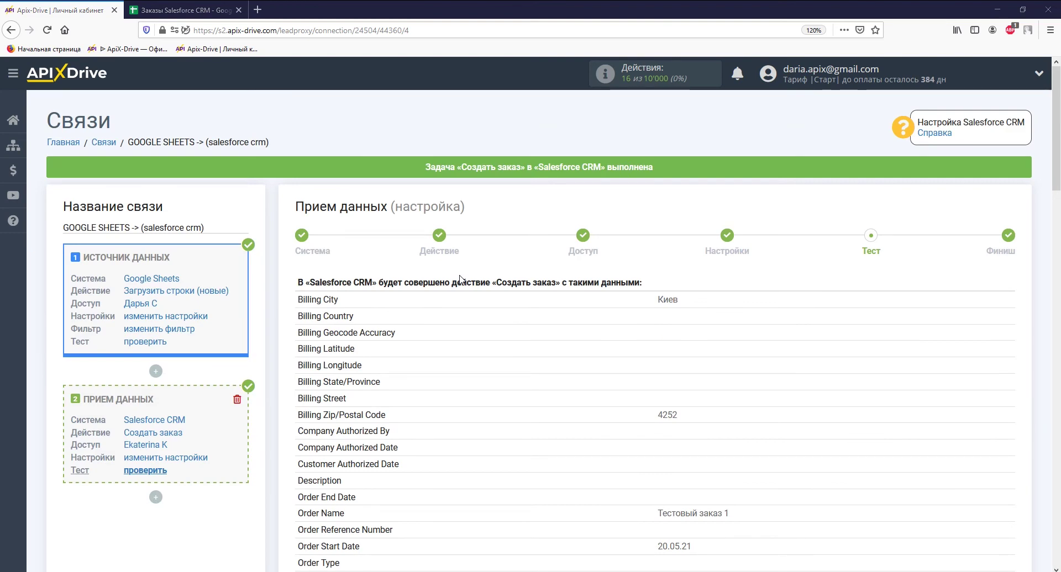
key(alt+Tab)
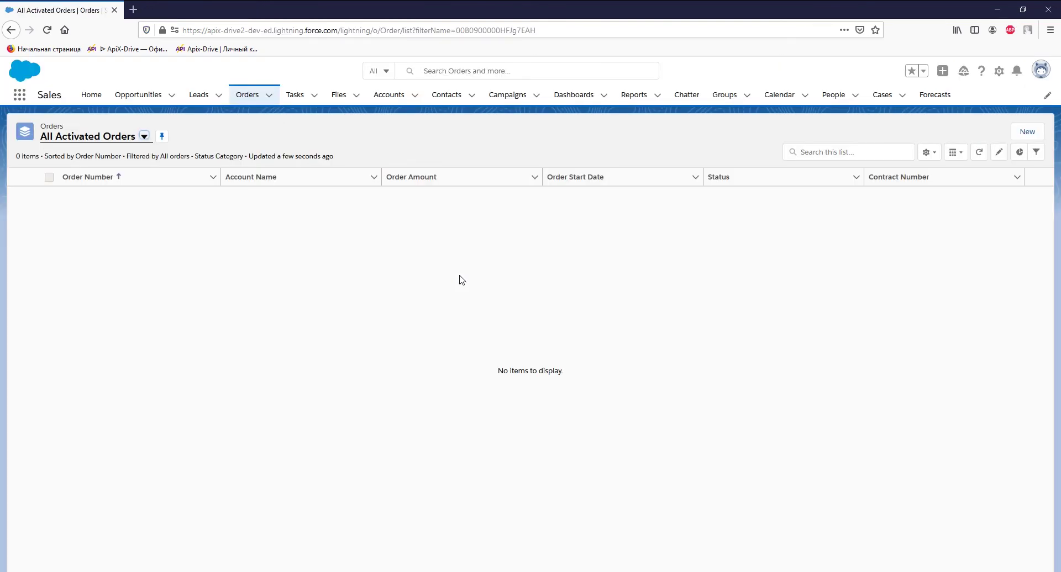
Open the new Salesforce test order and check its Draft status and Киев/Львов addresses.
key(alt+Tab)
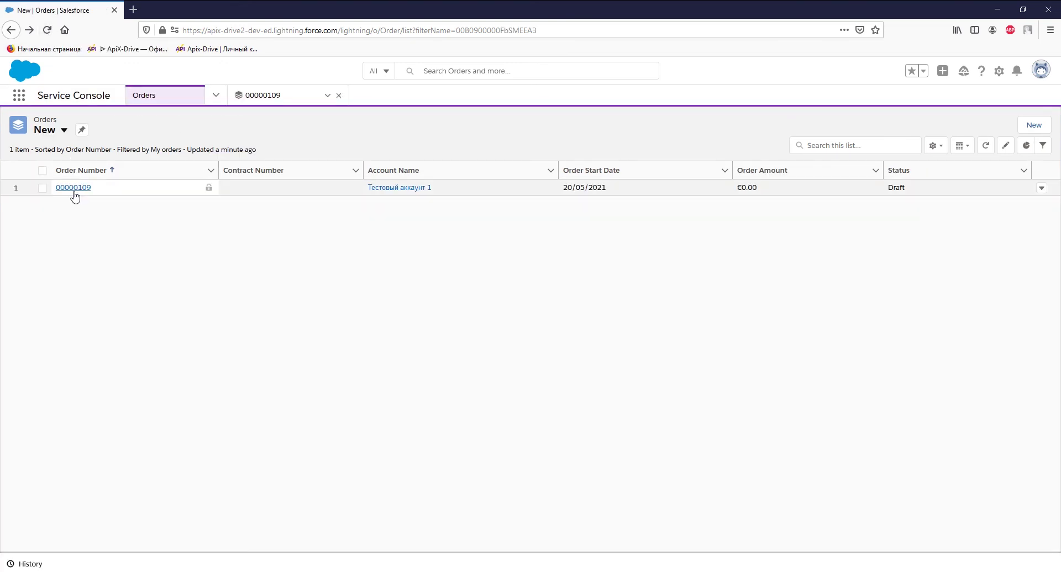
click(74, 190)
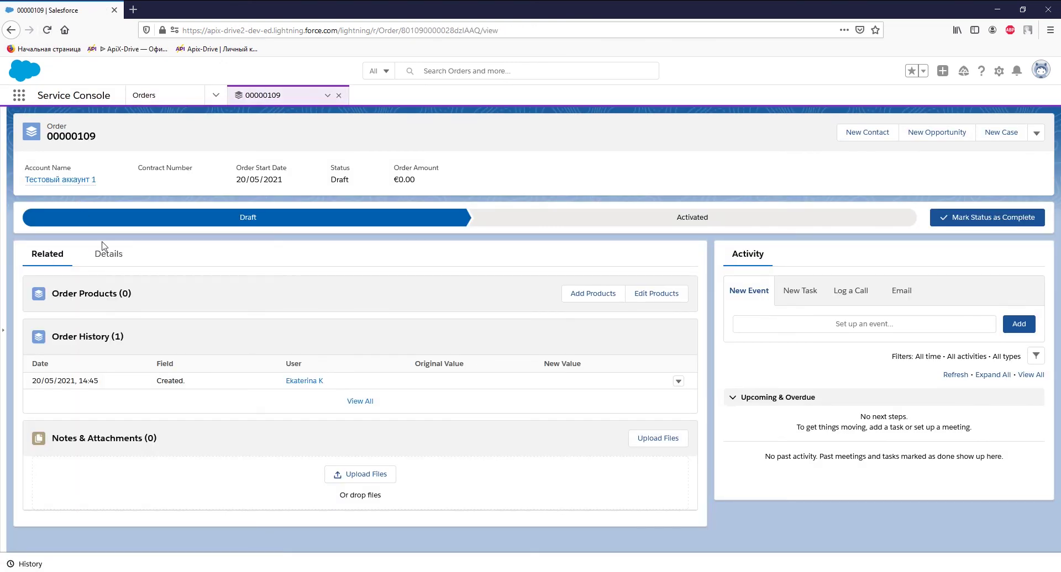
click(109, 253)
scroll(108, 254, down, 2)
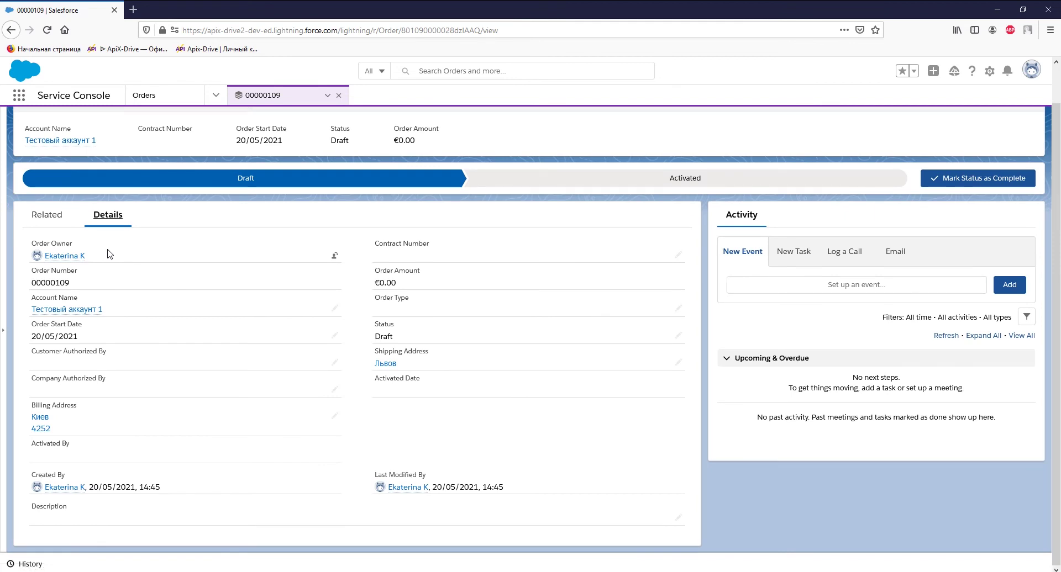
key(alt+Tab)
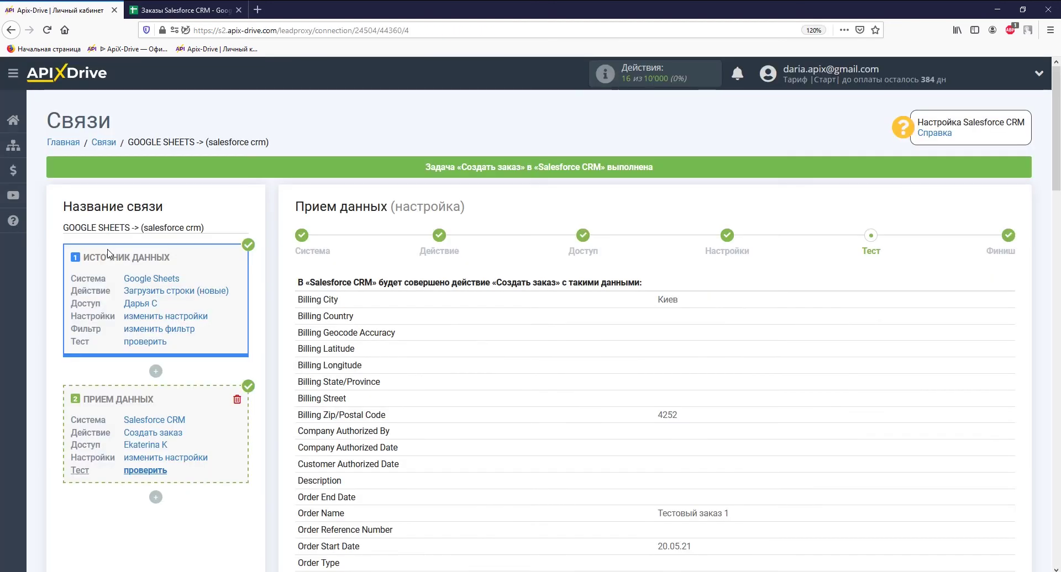
Finish the setup and turn on auto-update for the connection.
scroll(108, 254, down, 6)
scroll(108, 254, down, 10)
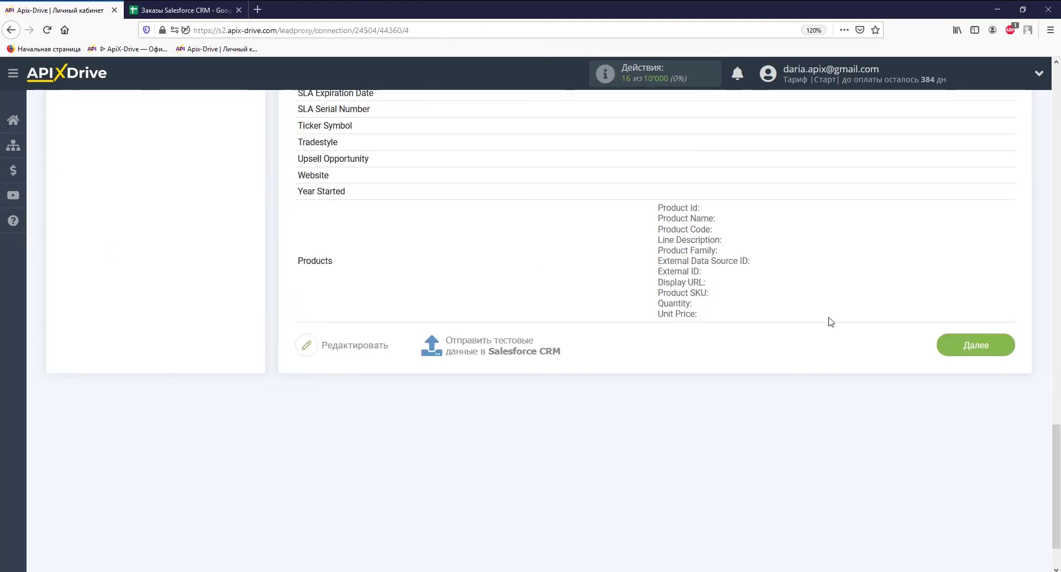
click(943, 348)
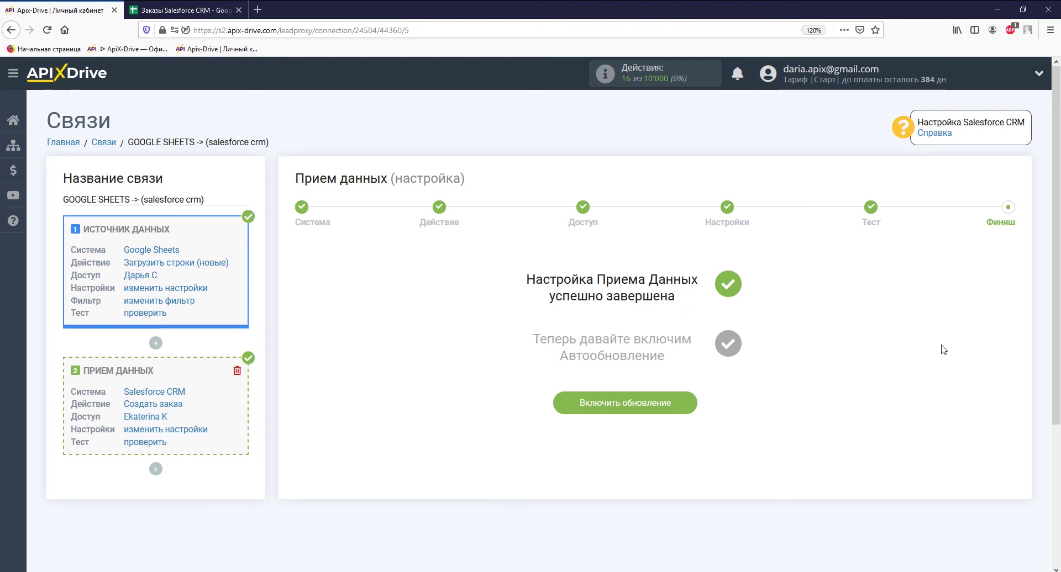
click(660, 407)
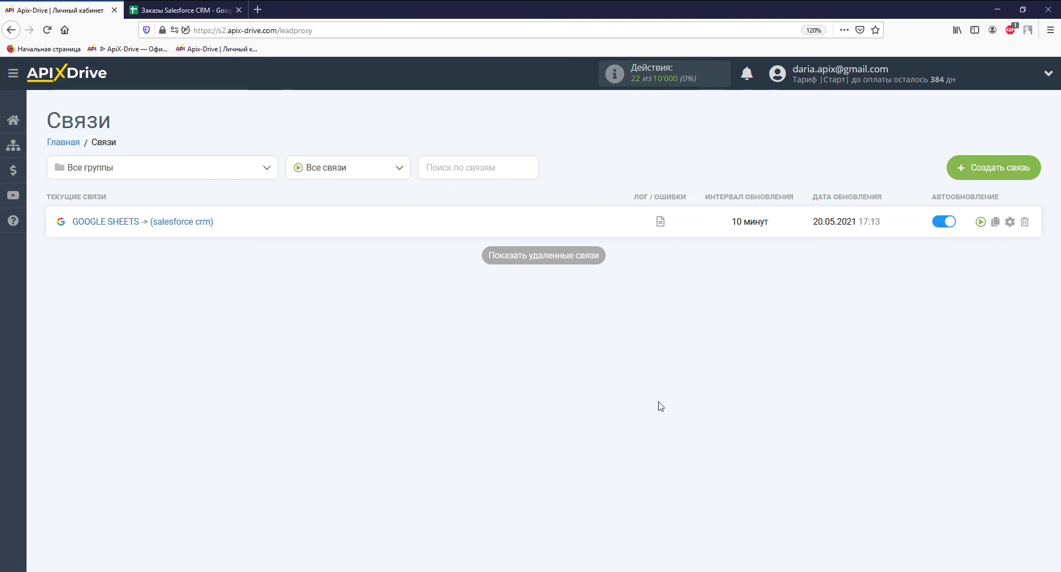
Set the connection's update interval to 5 минут and save the settings.
click(1009, 222)
click(631, 323)
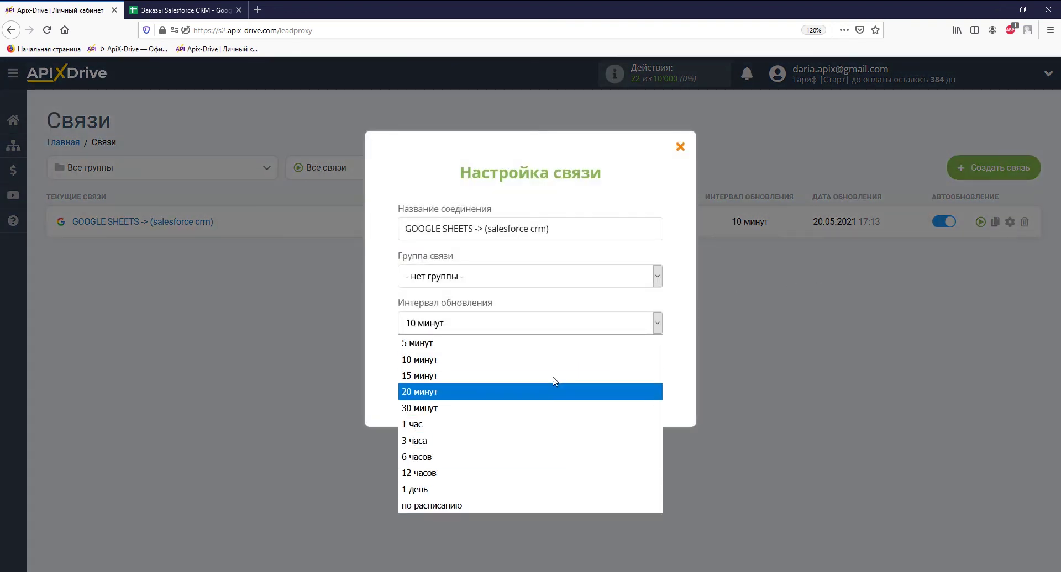
click(549, 346)
click(555, 395)
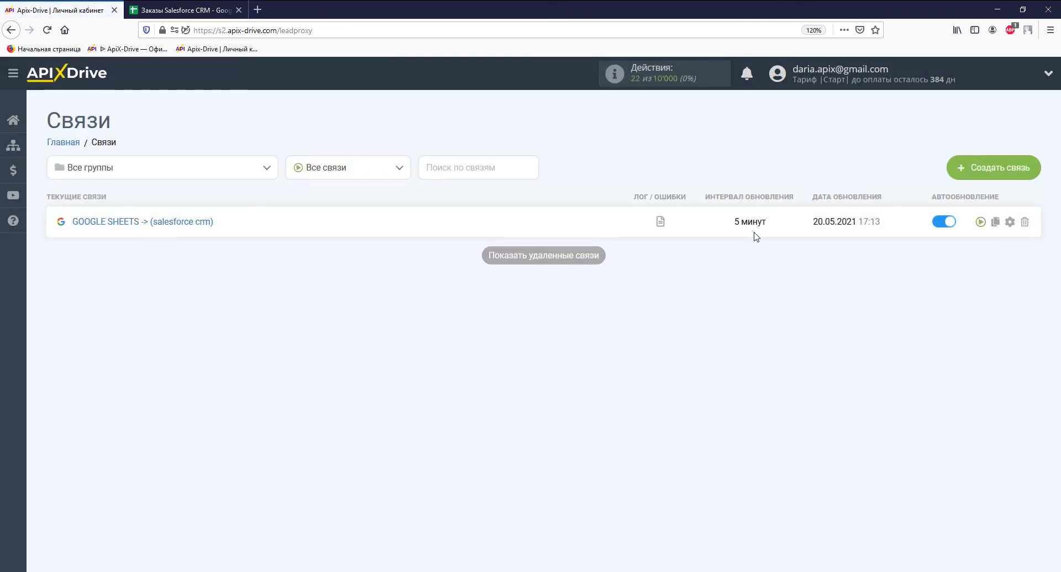